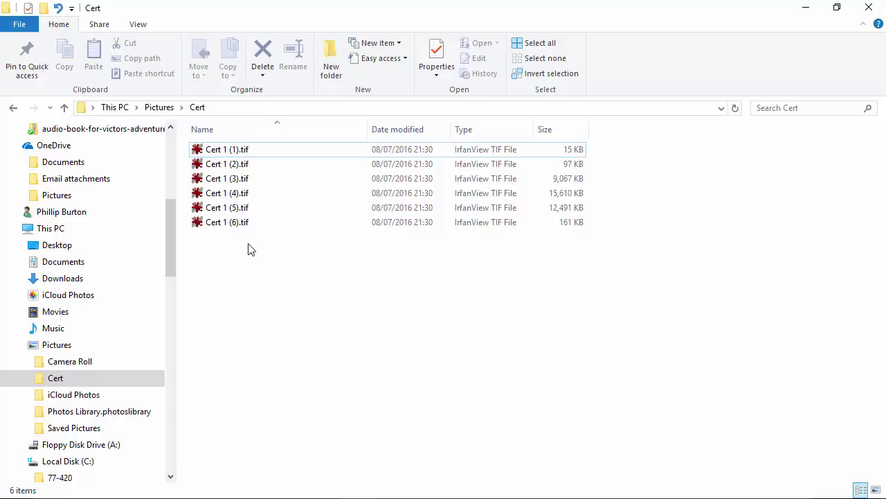
# Batch-rename the six selected Cert TIFFs to 'Certificate', producing Certificate (1) through Certificate (6).
pyautogui.moveTo(605, 149); pyautogui.dragTo(210, 229)
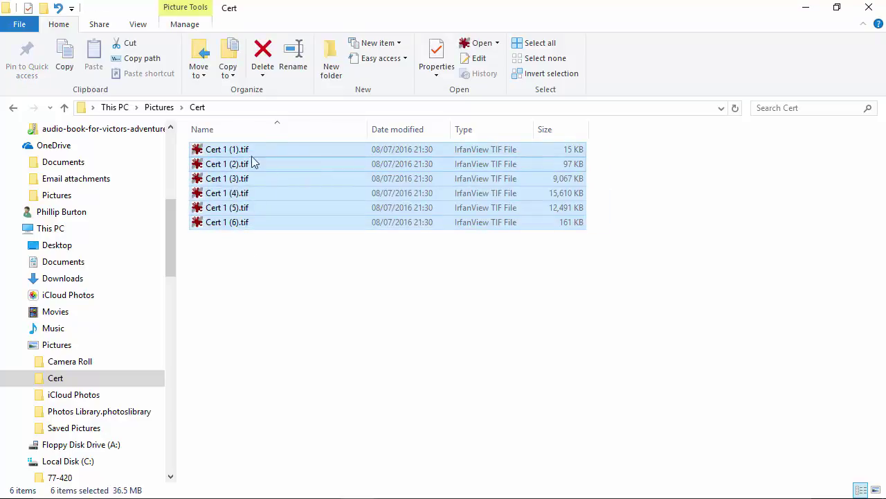
pyautogui.rightClick(227, 154)
pyautogui.click(289, 446)
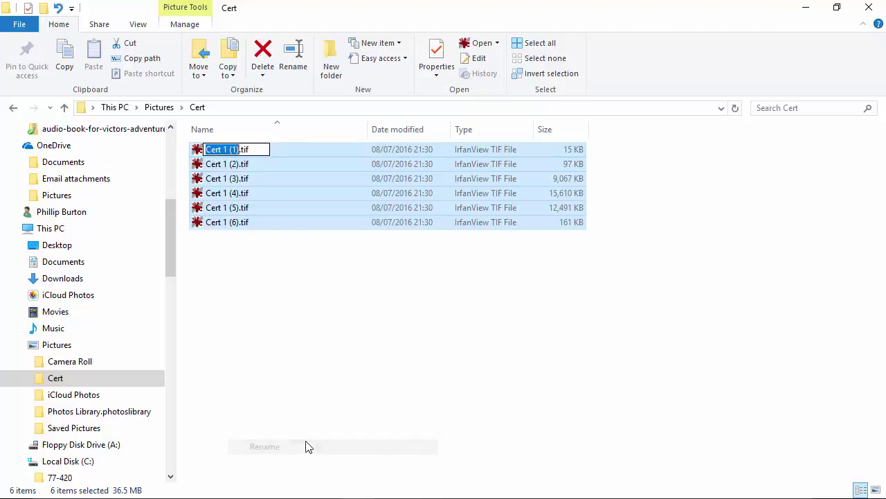
pyautogui.write('Certificate')
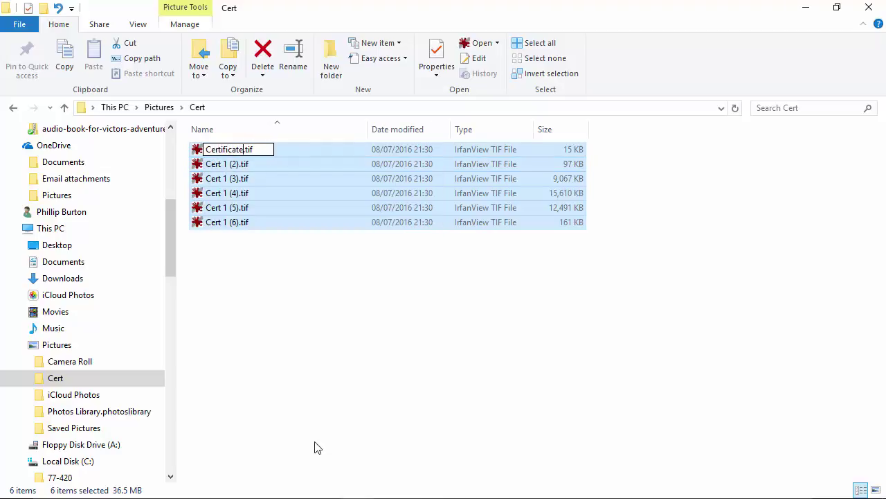
pyautogui.press('Return')
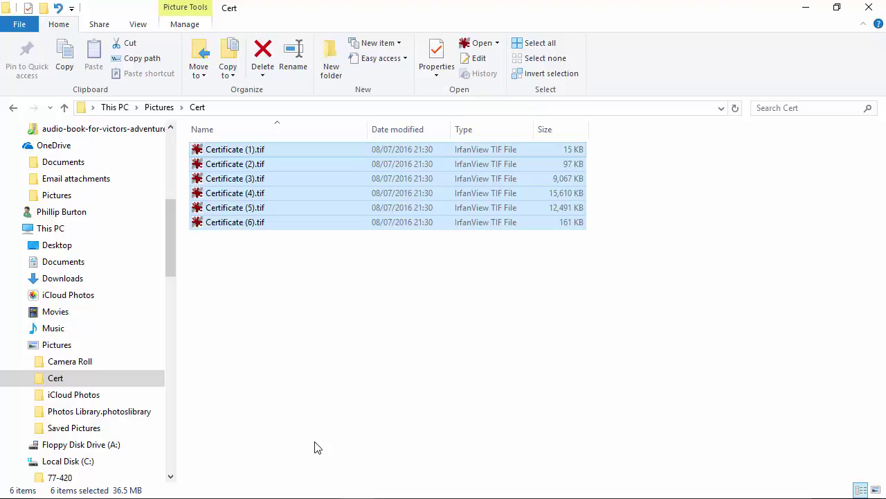
pyautogui.click(311, 281)
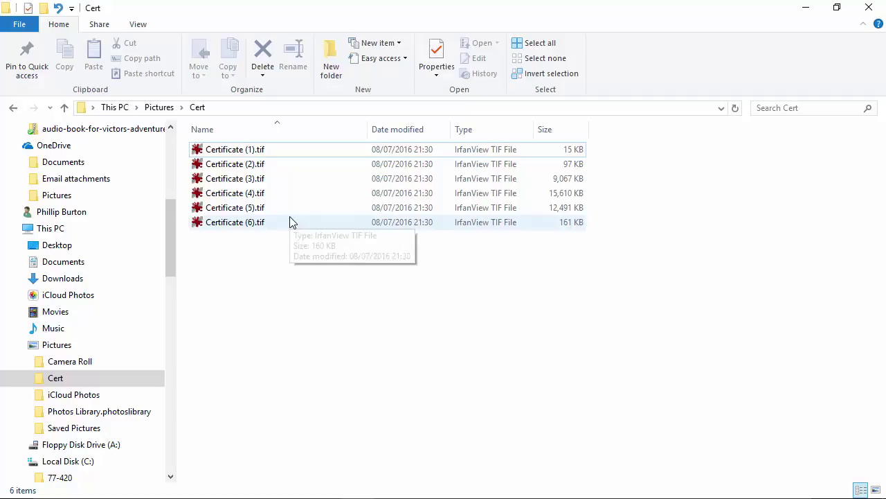
# Set the Camera maker of Certificate (1).tif to Nikon 1 in its Details properties.
pyautogui.rightClick(253, 152)
pyautogui.click(339, 487)
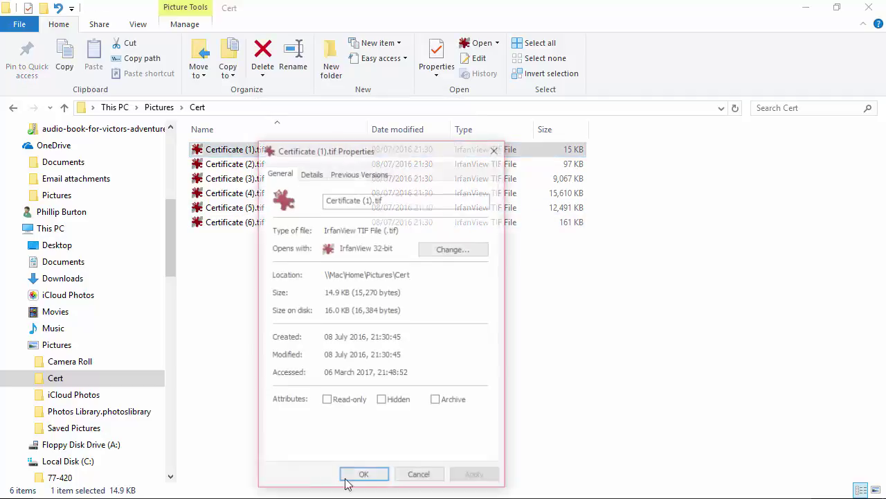
pyautogui.click(320, 173)
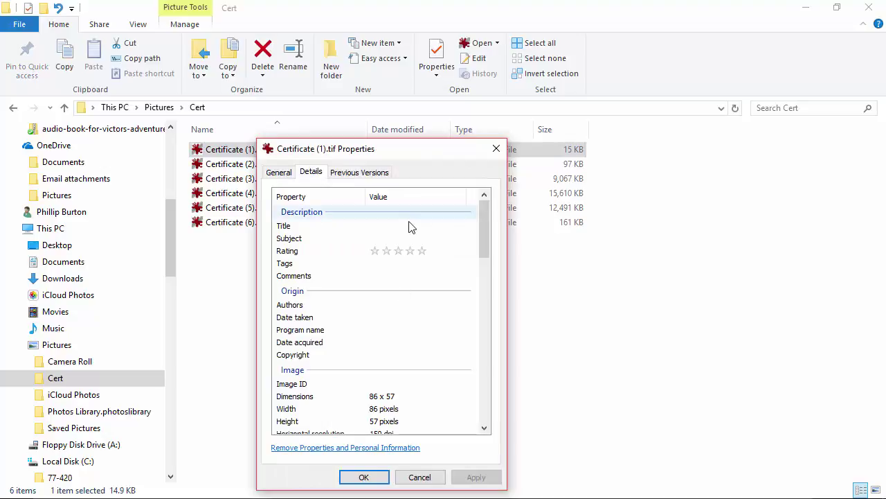
pyautogui.moveTo(483, 231); pyautogui.dragTo(480, 270)
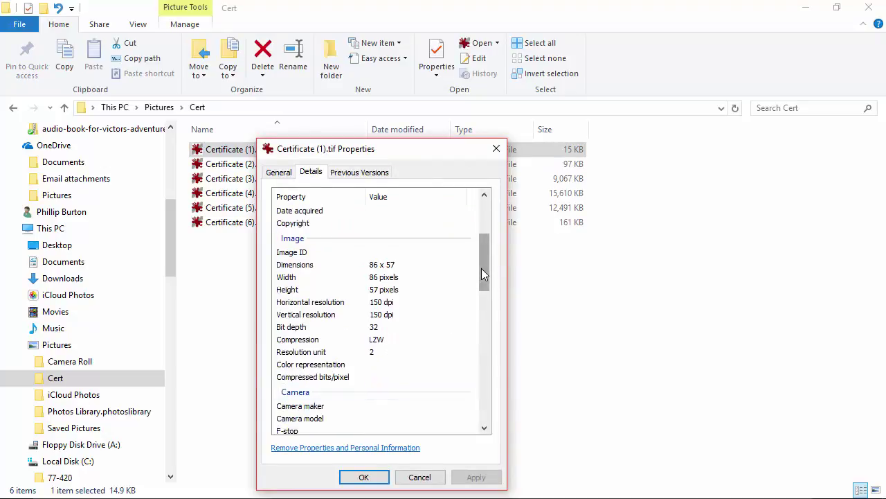
pyautogui.moveTo(483, 274); pyautogui.dragTo(482, 289)
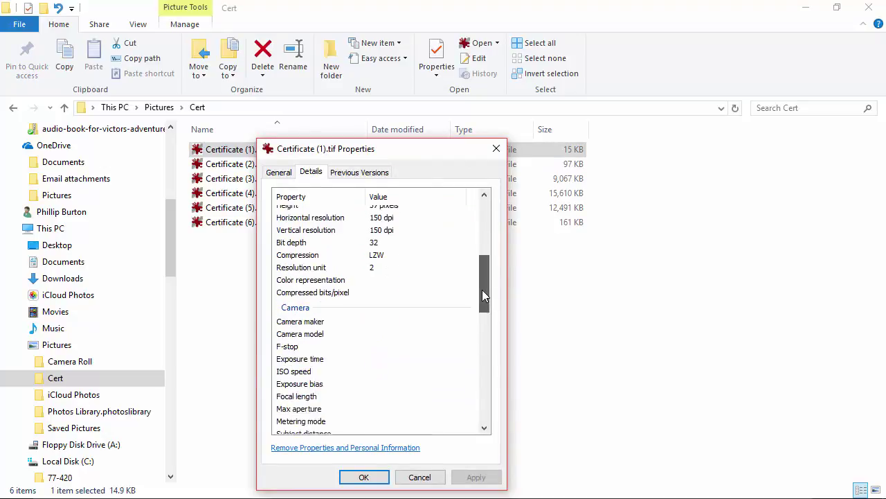
pyautogui.click(381, 319)
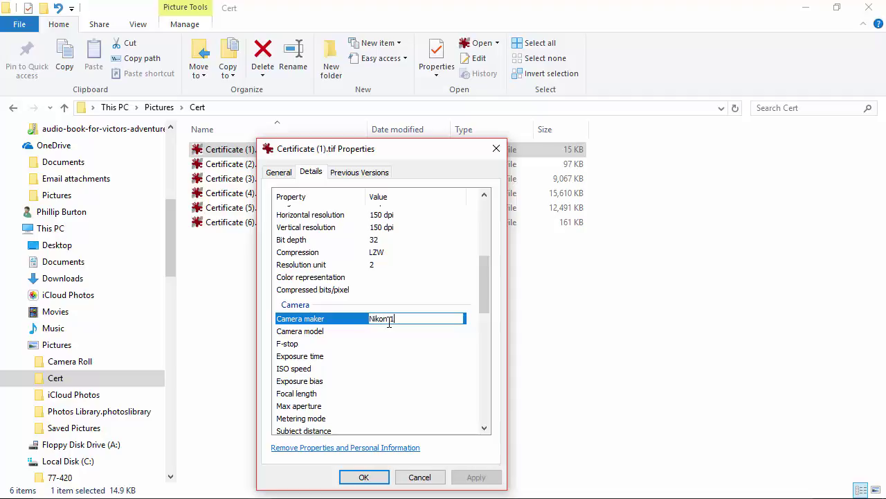
pyautogui.click(364, 477)
# Reopen Certificate (1).tif's Details properties to confirm Nikon 1 was saved.
pyautogui.rightClick(234, 152)
pyautogui.click(283, 486)
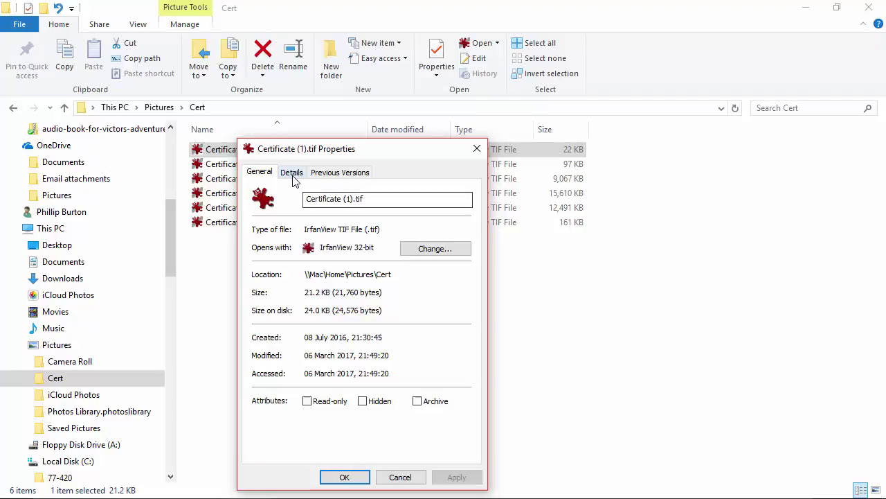
pyautogui.click(294, 177)
pyautogui.moveTo(465, 206); pyautogui.dragTo(466, 312)
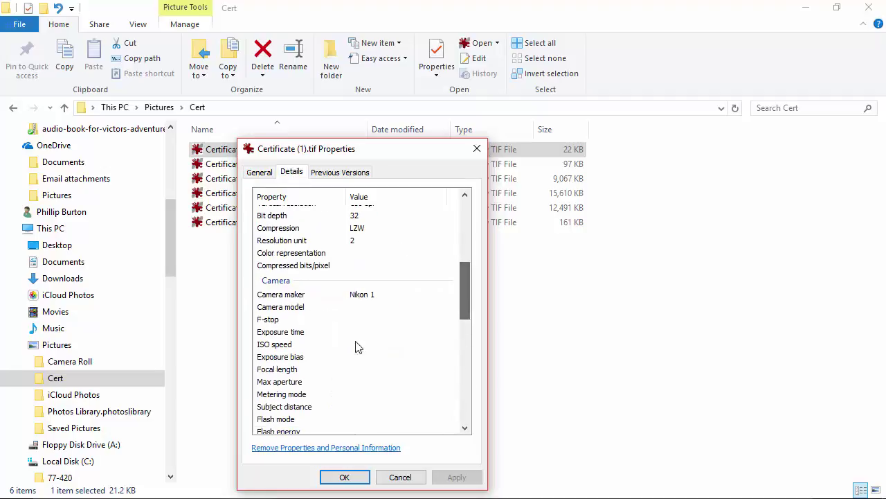
pyautogui.click(400, 477)
# Add the Camera model column to the file list.
pyautogui.rightClick(596, 133)
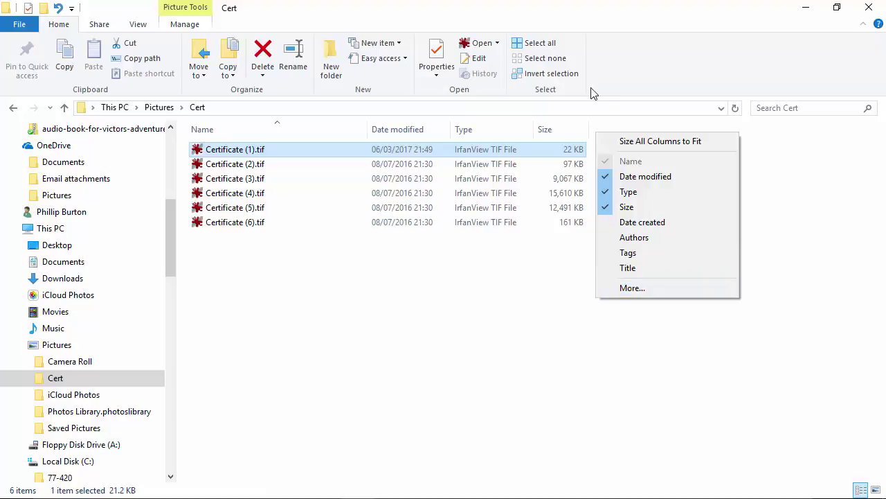
pyautogui.rightClick(606, 128)
pyautogui.click(644, 280)
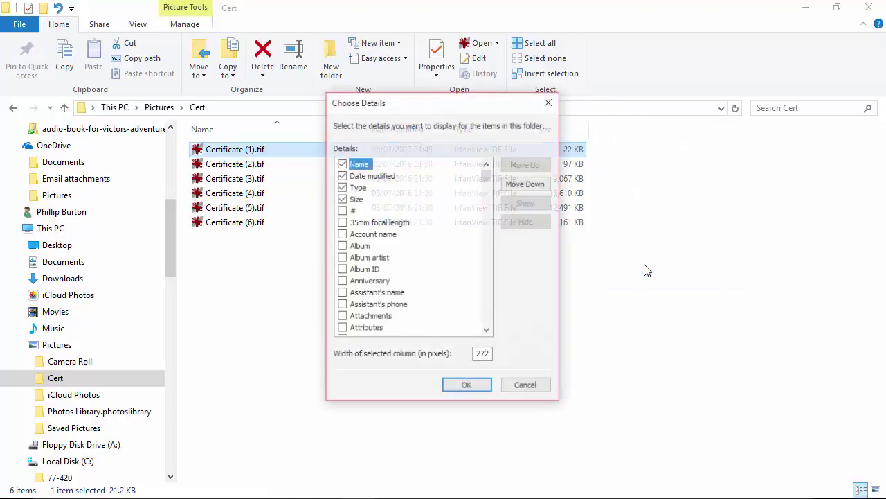
pyautogui.moveTo(487, 172); pyautogui.dragTo(489, 193)
pyautogui.click(341, 281)
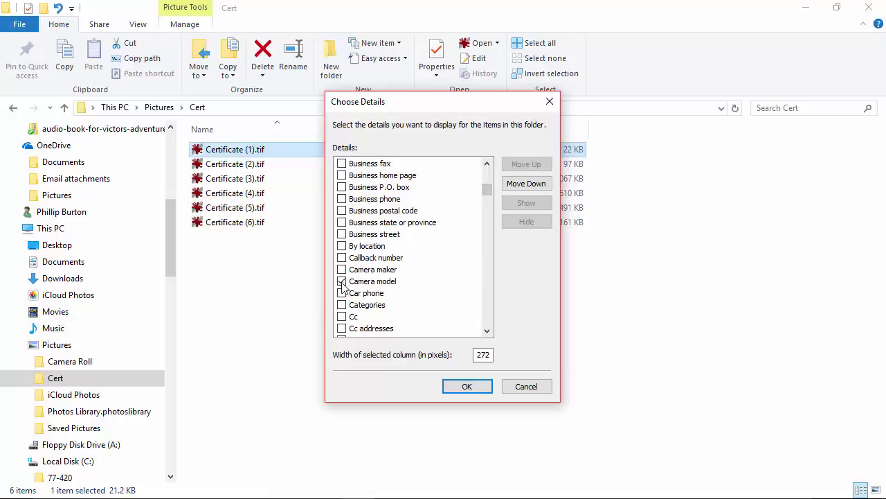
pyautogui.click(466, 388)
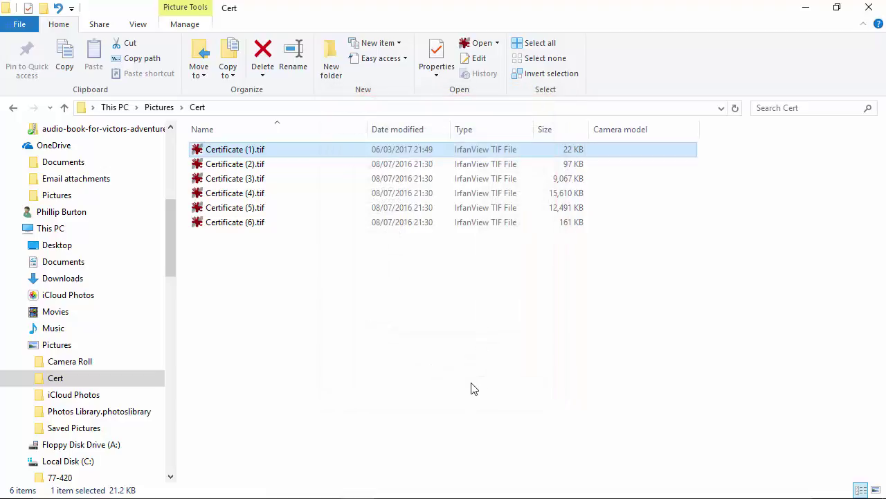
# Add the Camera maker column, which shows Nikon 1 for Certificate (1).
pyautogui.rightClick(714, 130)
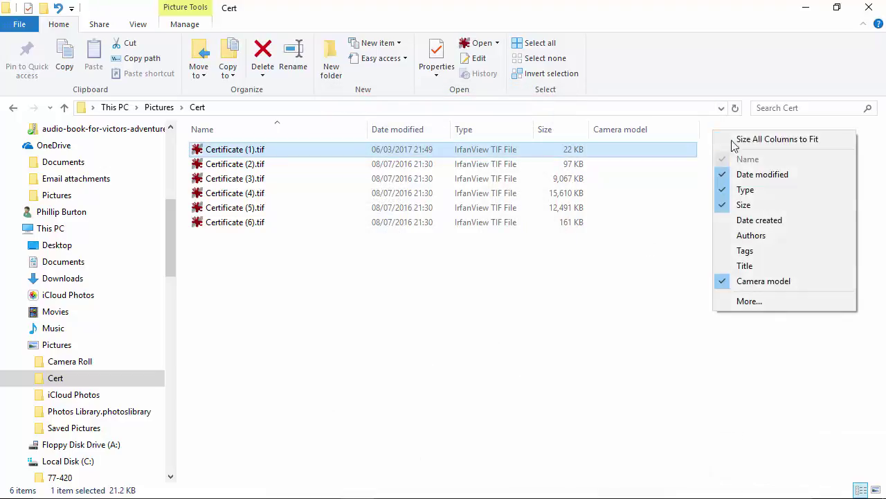
pyautogui.click(761, 302)
pyautogui.moveTo(487, 171); pyautogui.dragTo(487, 197)
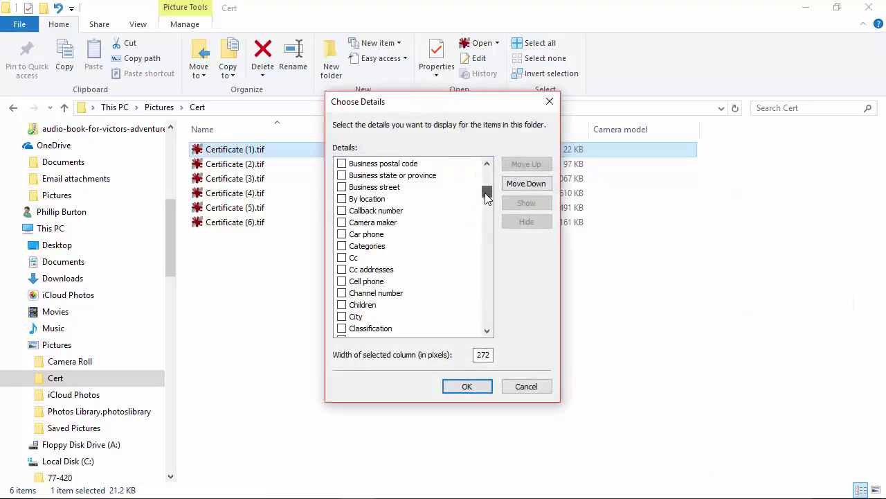
pyautogui.scroll(2, 487, 198)
pyautogui.click(342, 293)
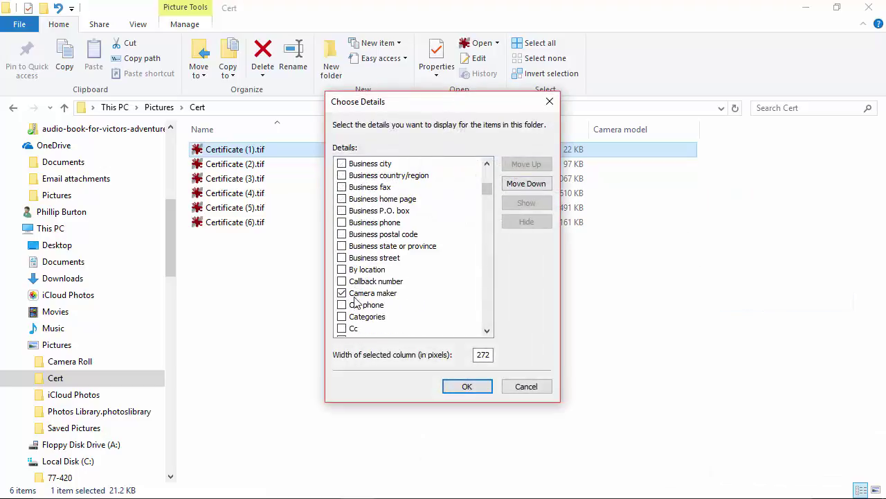
pyautogui.click(467, 386)
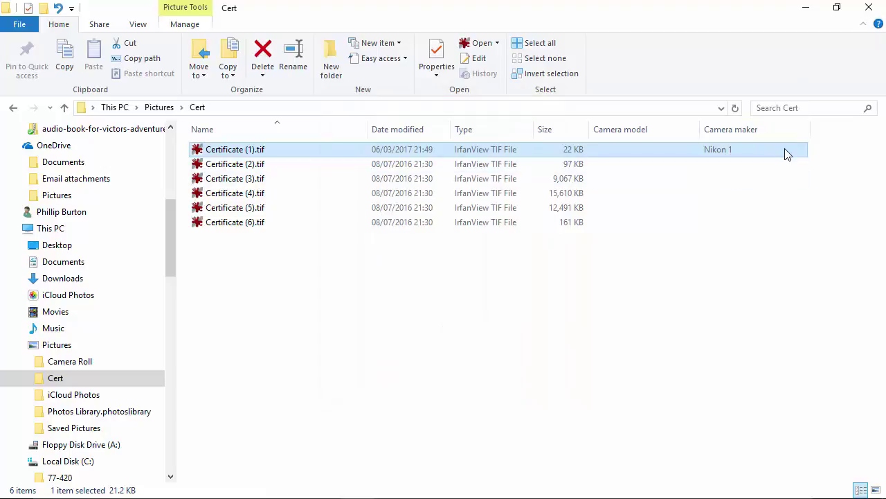
# Re-enter Nikon 1 as Certificate (1).tif's Camera maker in Details and confirm with OK.
pyautogui.rightClick(240, 151)
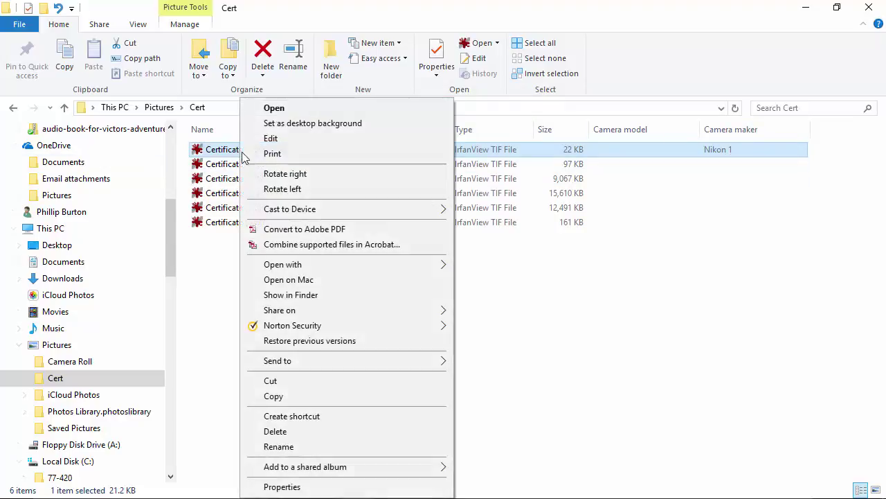
pyautogui.click(300, 487)
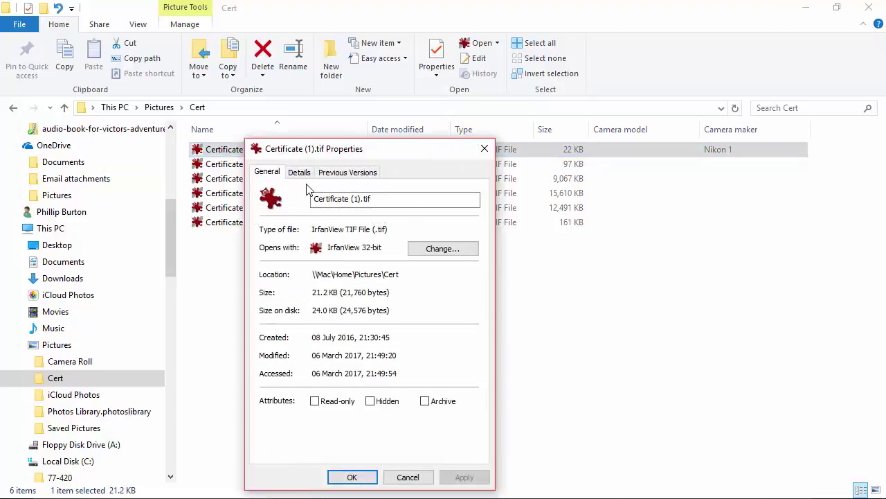
pyautogui.click(309, 173)
pyautogui.click(478, 376)
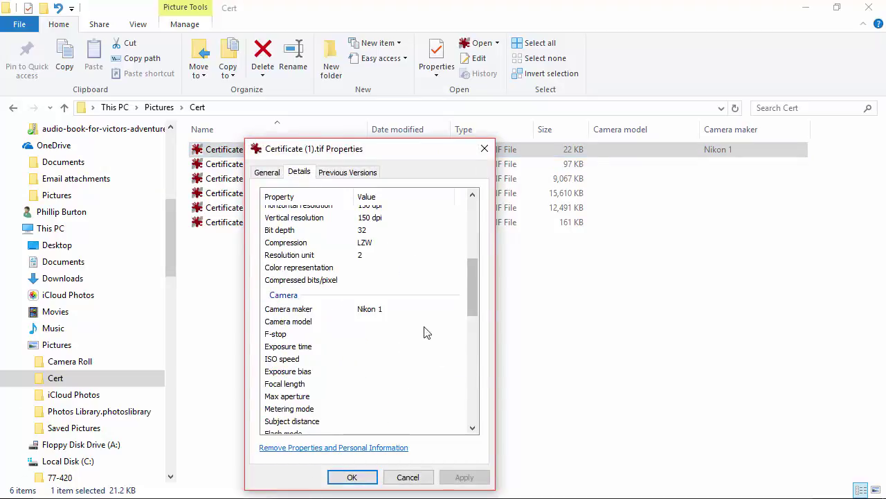
pyautogui.click(408, 309)
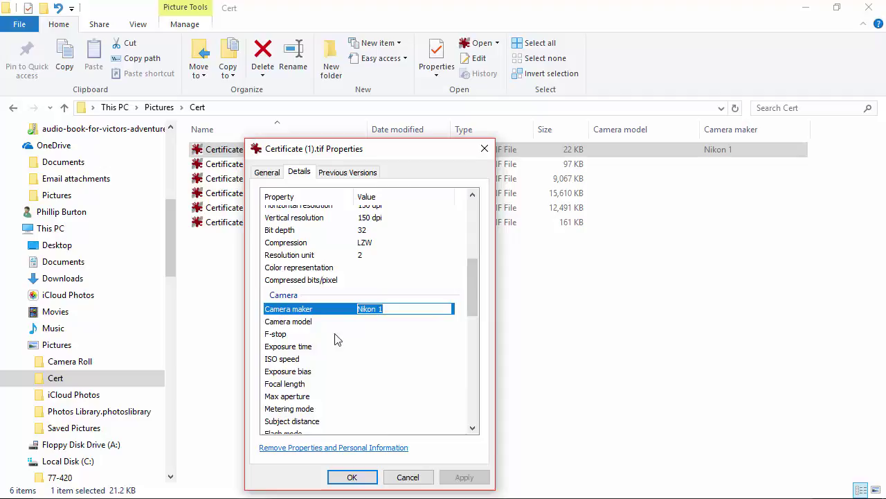
pyautogui.click(408, 477)
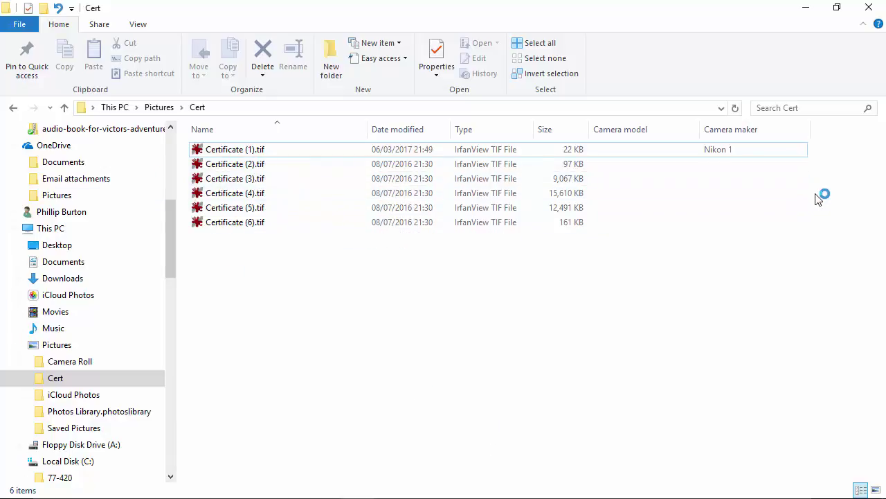
# Select Certificate (2) through (6) and set their Camera maker to Nikon 1 together.
pyautogui.moveTo(826, 164); pyautogui.dragTo(255, 253)
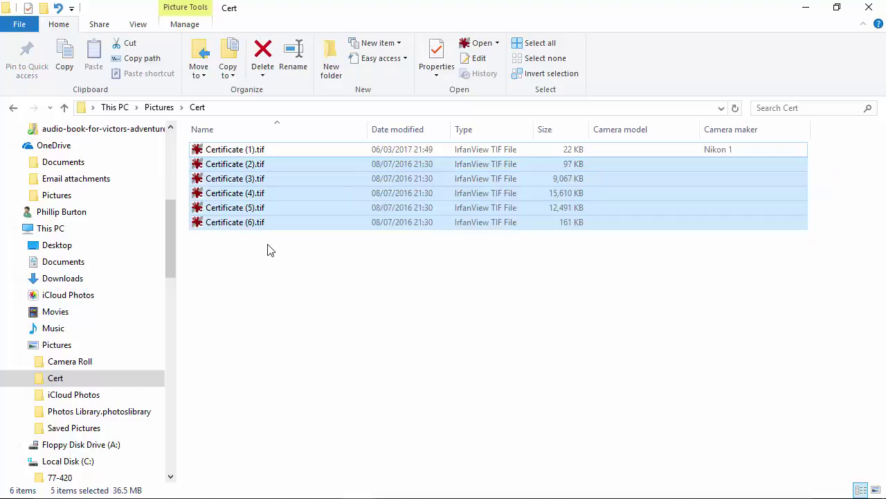
pyautogui.rightClick(247, 171)
pyautogui.click(308, 486)
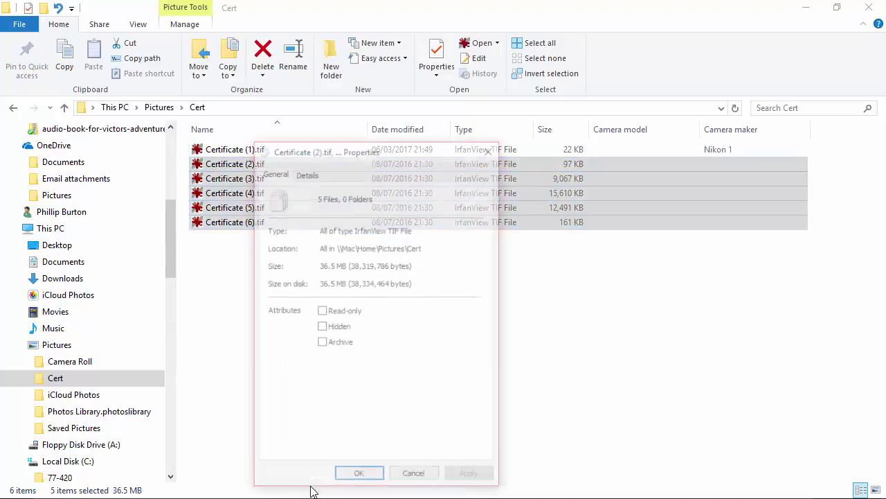
pyautogui.click(307, 172)
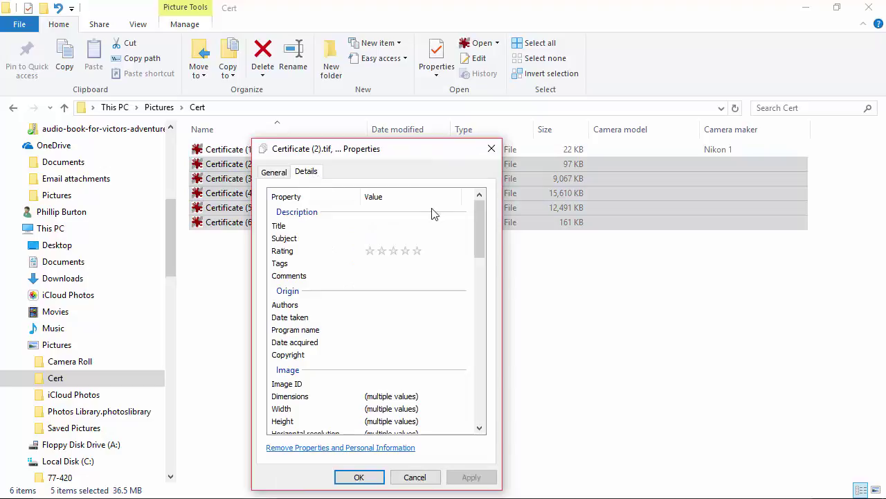
pyautogui.click(476, 278)
pyautogui.scroll(-1, 332, 313)
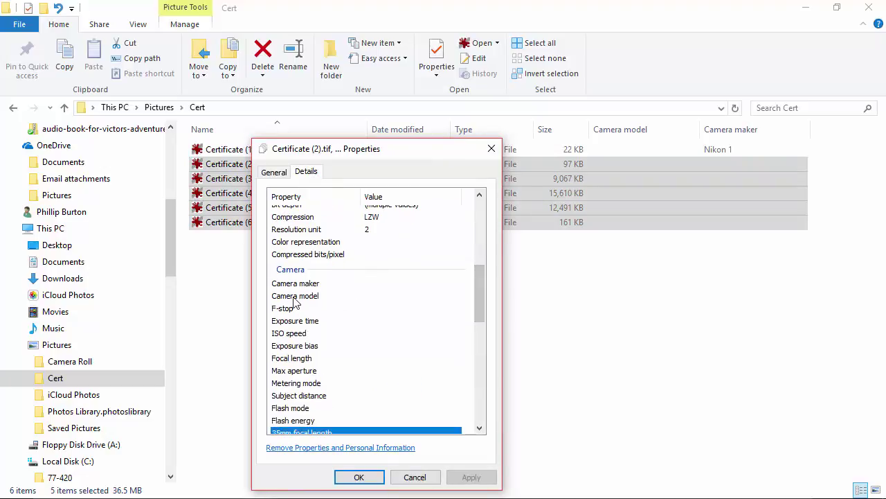
pyautogui.click(375, 284)
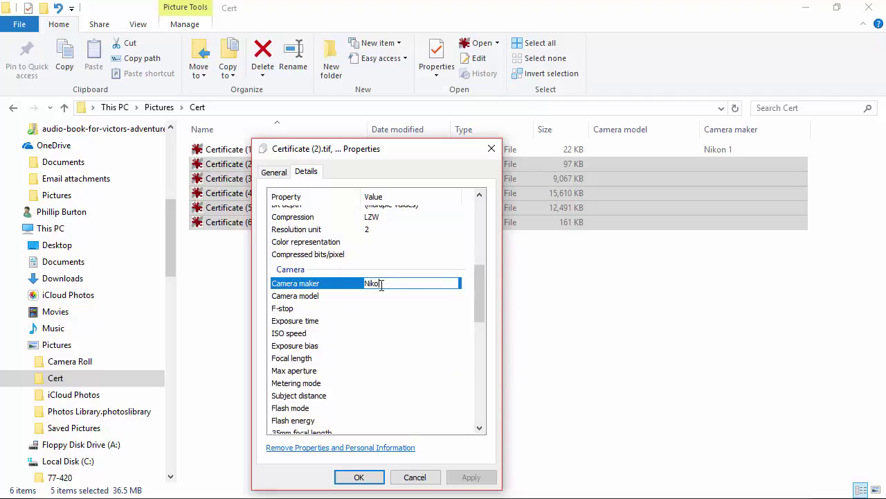
pyautogui.moveTo(386, 151); pyautogui.dragTo(546, 144)
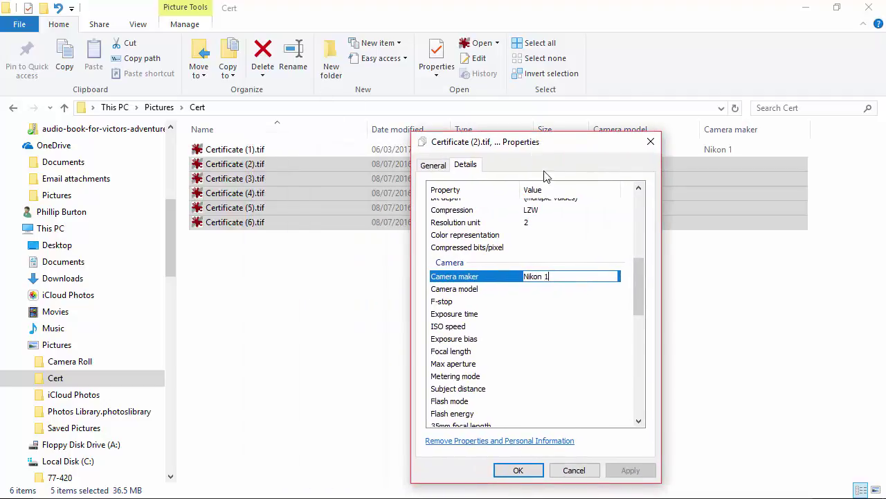
pyautogui.click(519, 470)
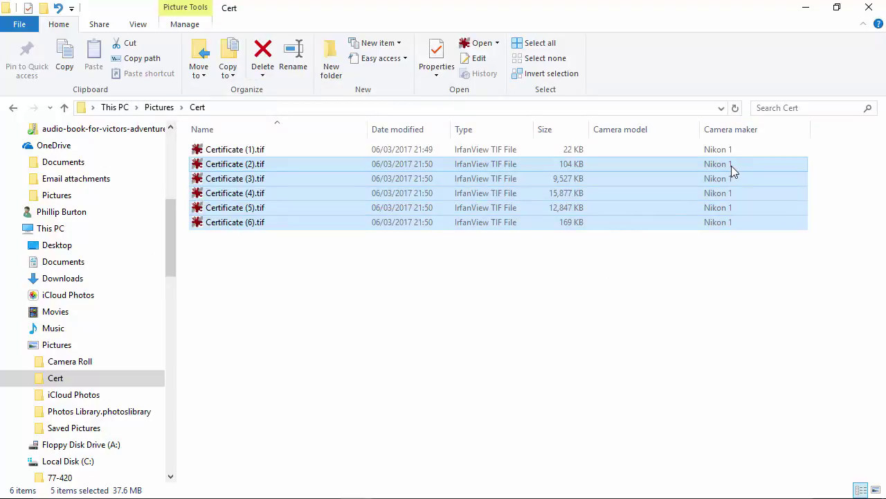
# Select all six certificate files and set their Camera model to 1-2345.
pyautogui.click(251, 151)
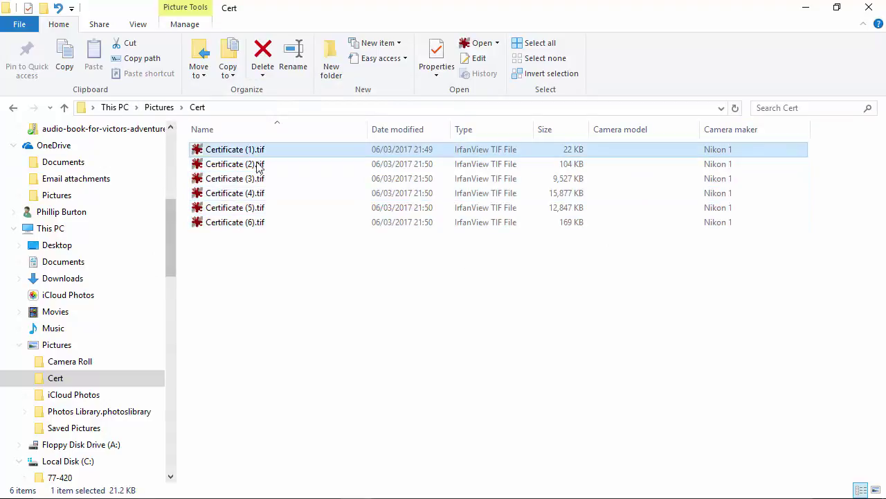
pyautogui.keyDown('shift'); pyautogui.click(253, 223); pyautogui.keyUp('shift')
pyautogui.rightClick(255, 151)
pyautogui.click(307, 484)
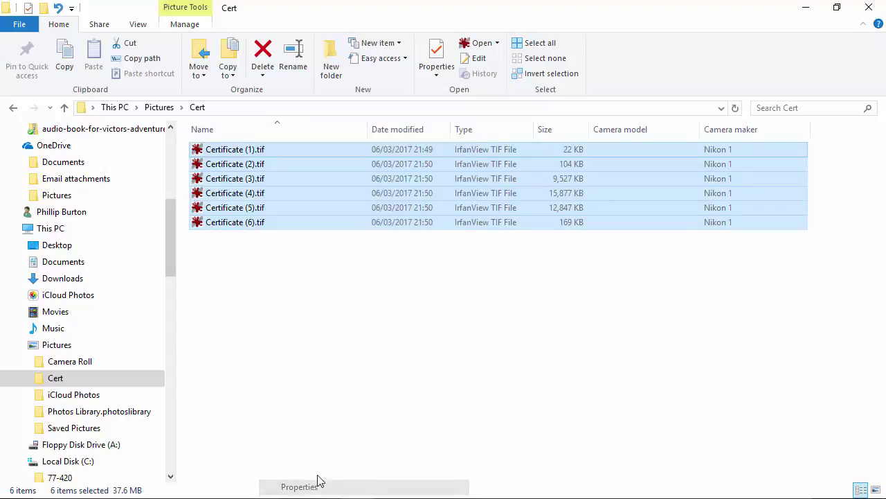
pyautogui.click(317, 172)
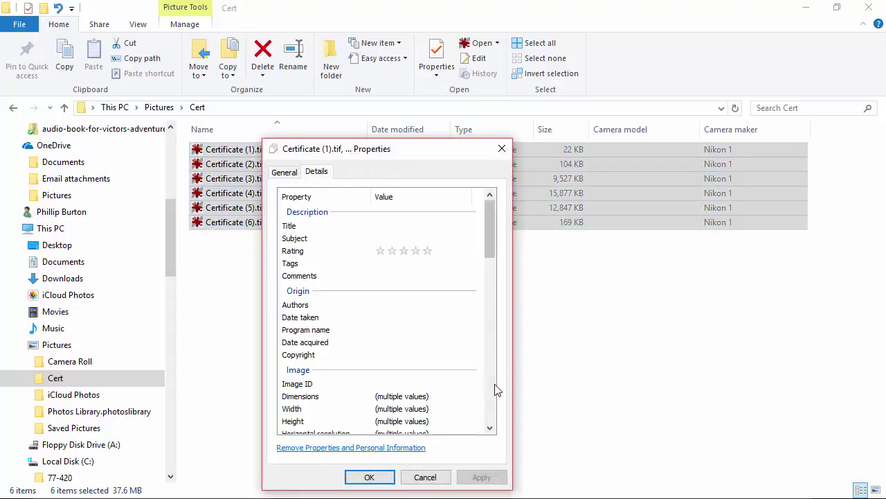
pyautogui.scroll(-6, 493, 390)
pyautogui.click(409, 334)
pyautogui.click(387, 321)
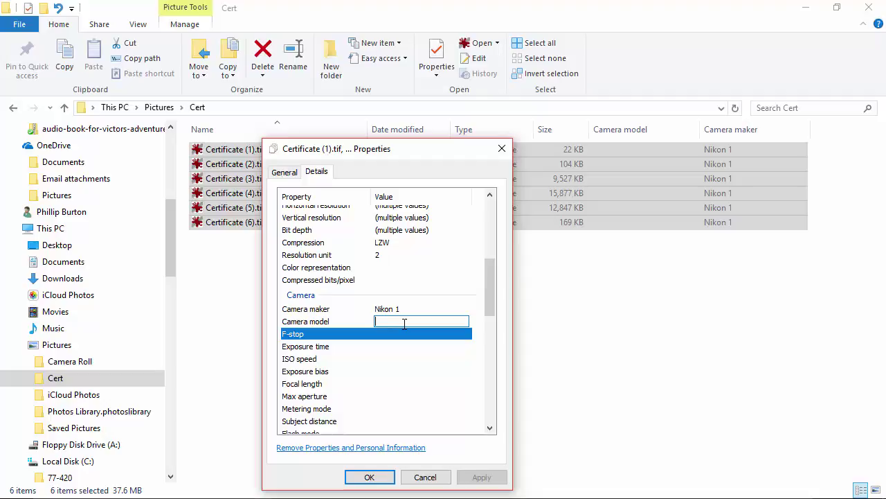
pyautogui.write('1-2345')
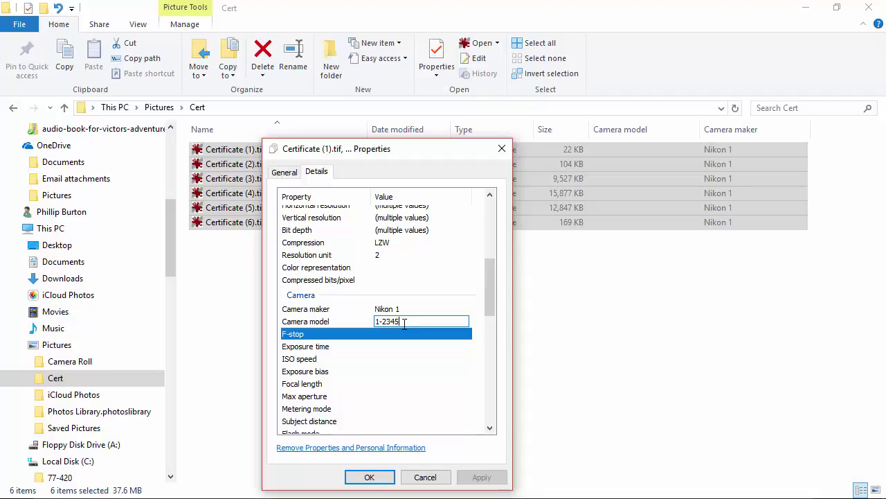
pyautogui.click(374, 478)
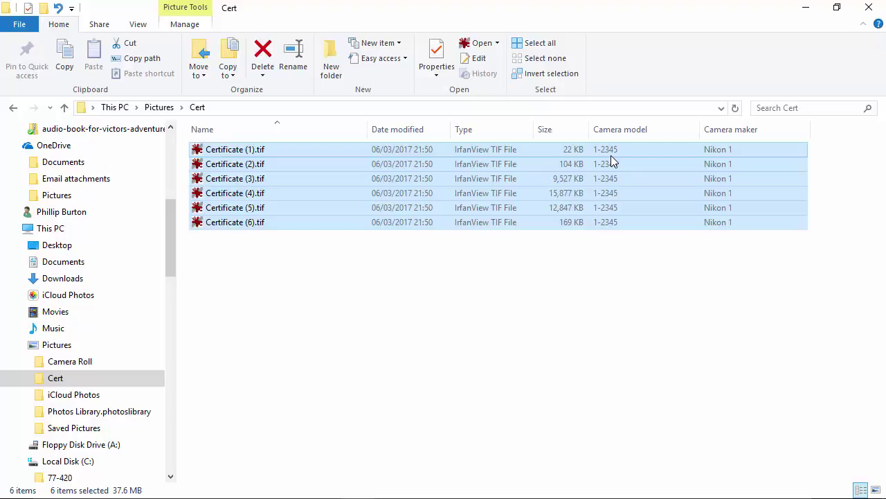
pyautogui.rightClick(58, 380)
# Catalogue the Cert folder with Filecats Professional, with Image Data raised to level 3.
pyautogui.click(142, 93)
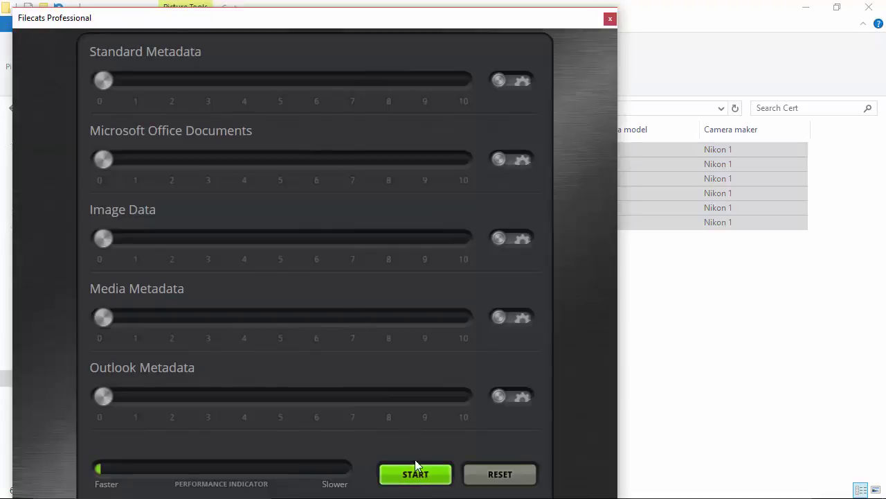
pyautogui.click(459, 237)
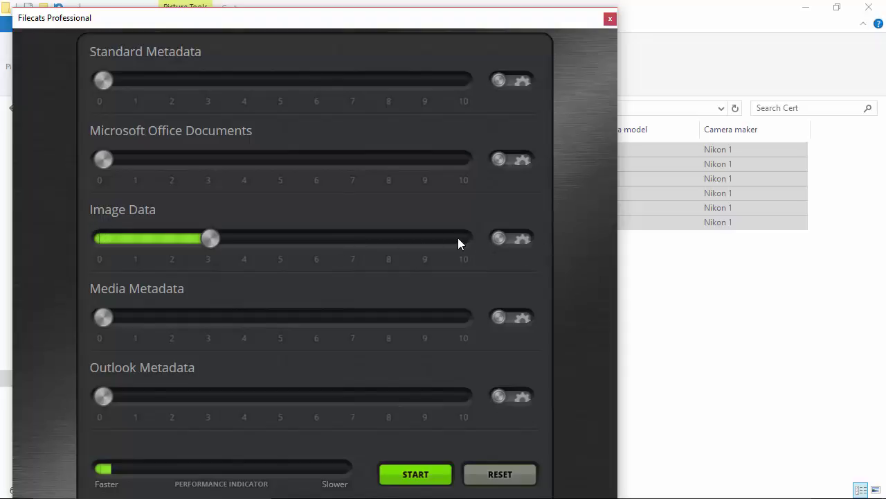
pyautogui.click(426, 471)
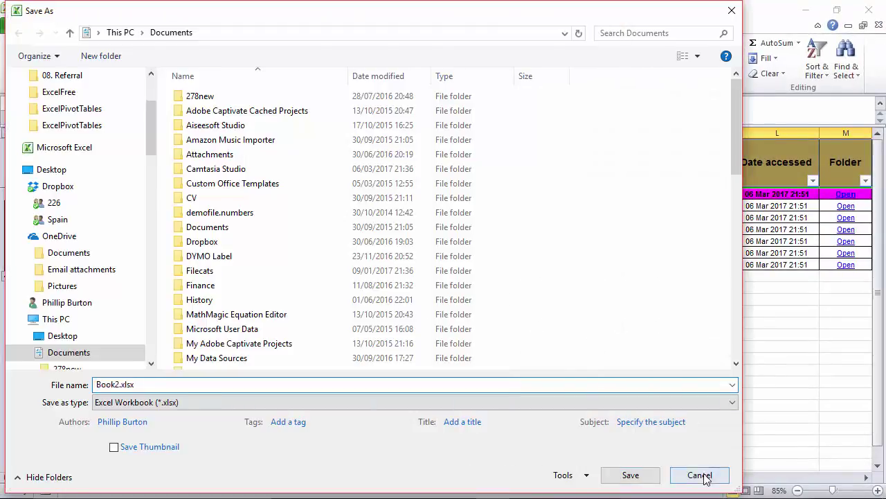
# Dismiss the Filecats summary and check the Camera maker value Nikon 1 in cell R7.
pyautogui.click(698, 475)
pyautogui.moveTo(625, 477); pyautogui.dragTo(654, 472)
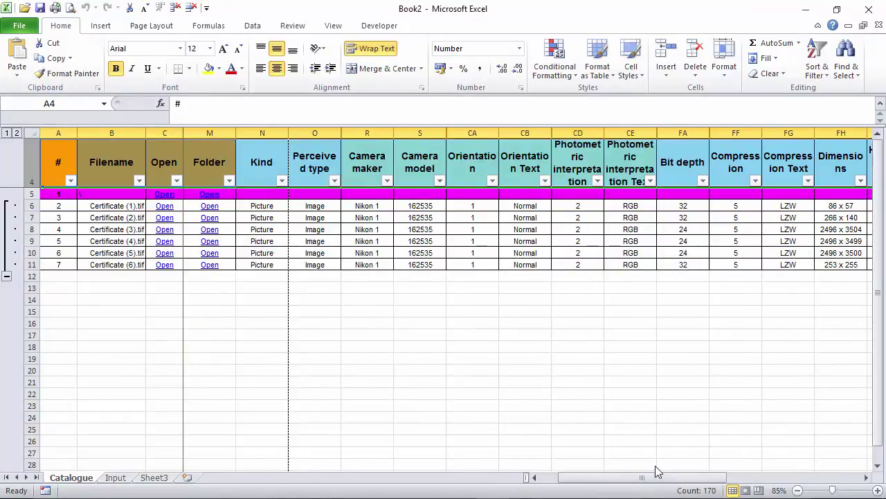
pyautogui.moveTo(367, 205); pyautogui.dragTo(368, 263)
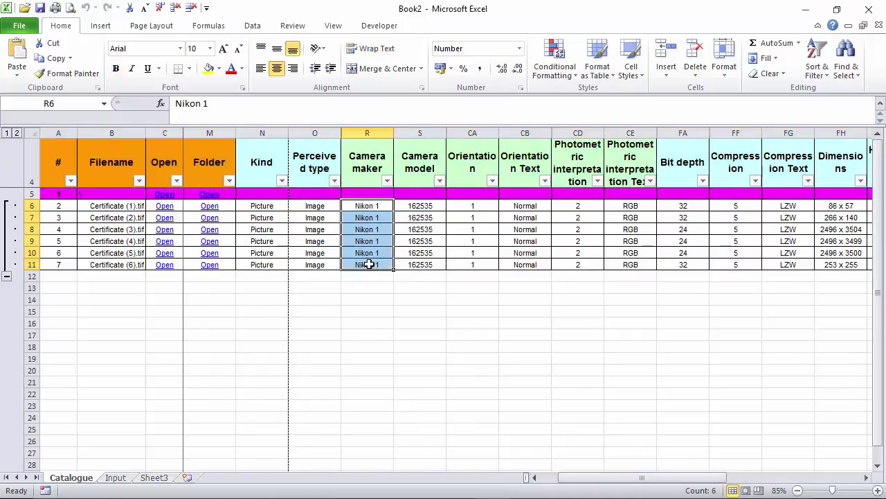
pyautogui.click(385, 217)
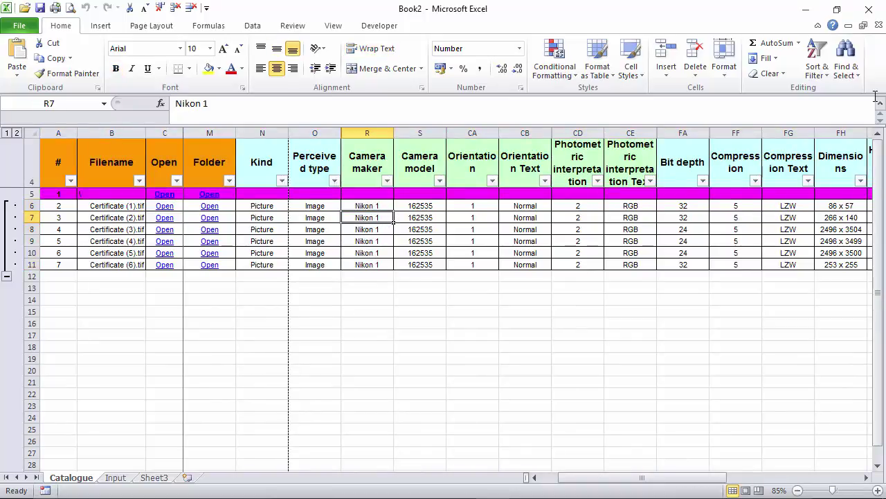
# Close Excel, discarding the catalogue workbook without saving.
pyautogui.click(869, 10)
pyautogui.click(450, 271)
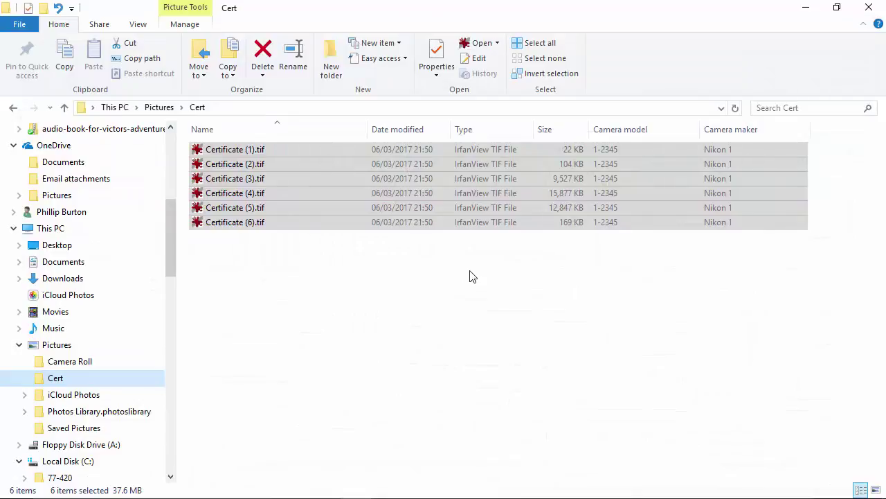